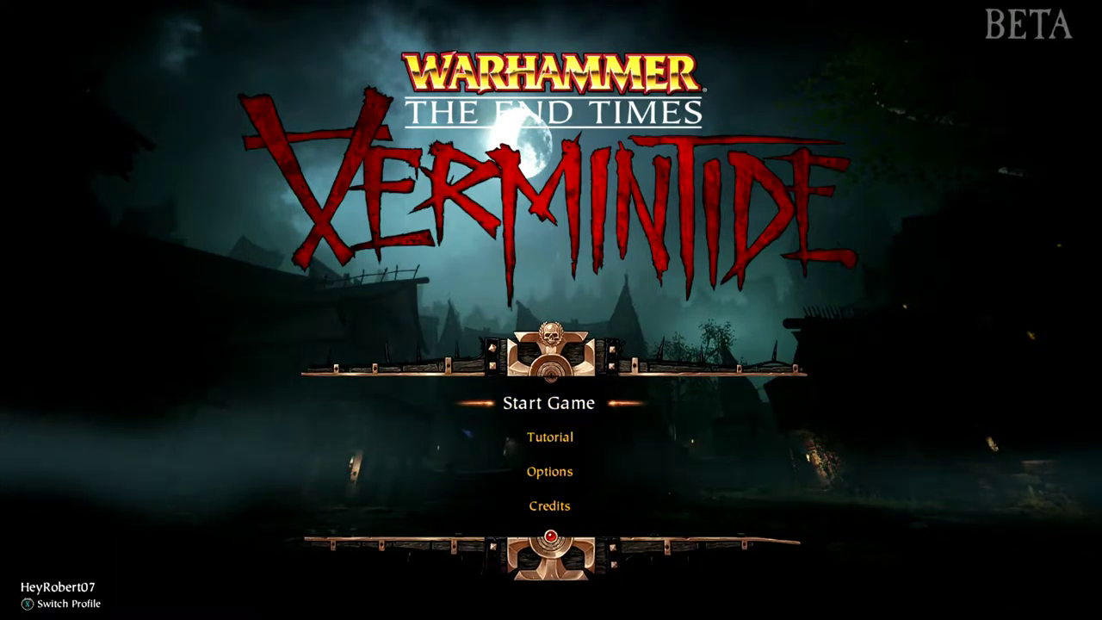
key(Down)
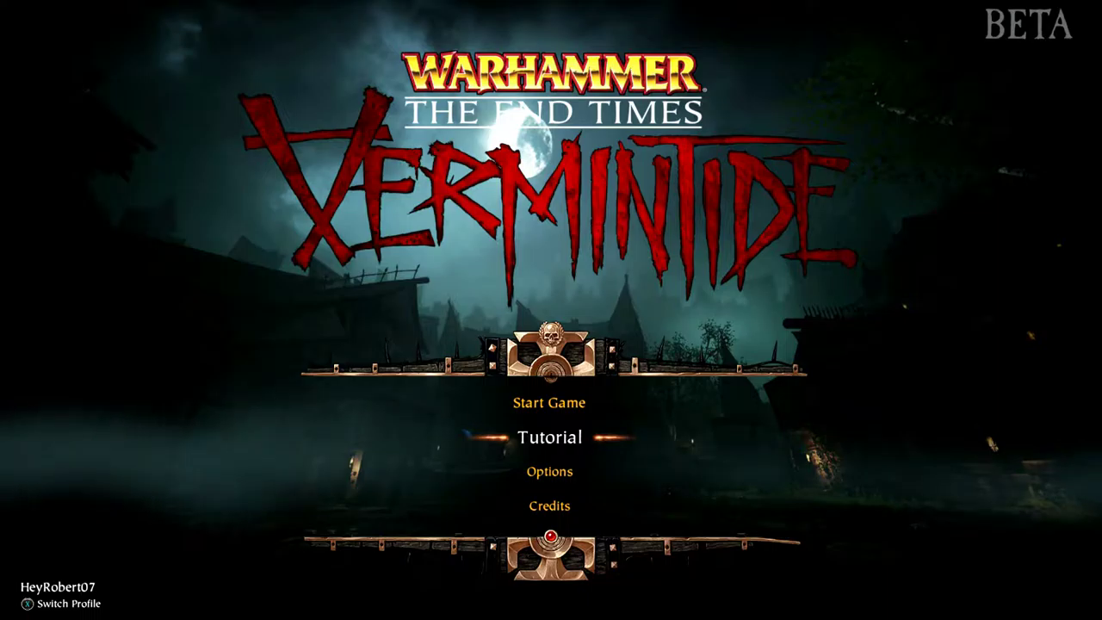
key(Down)
key(Up)
key(Up)
key(Down)
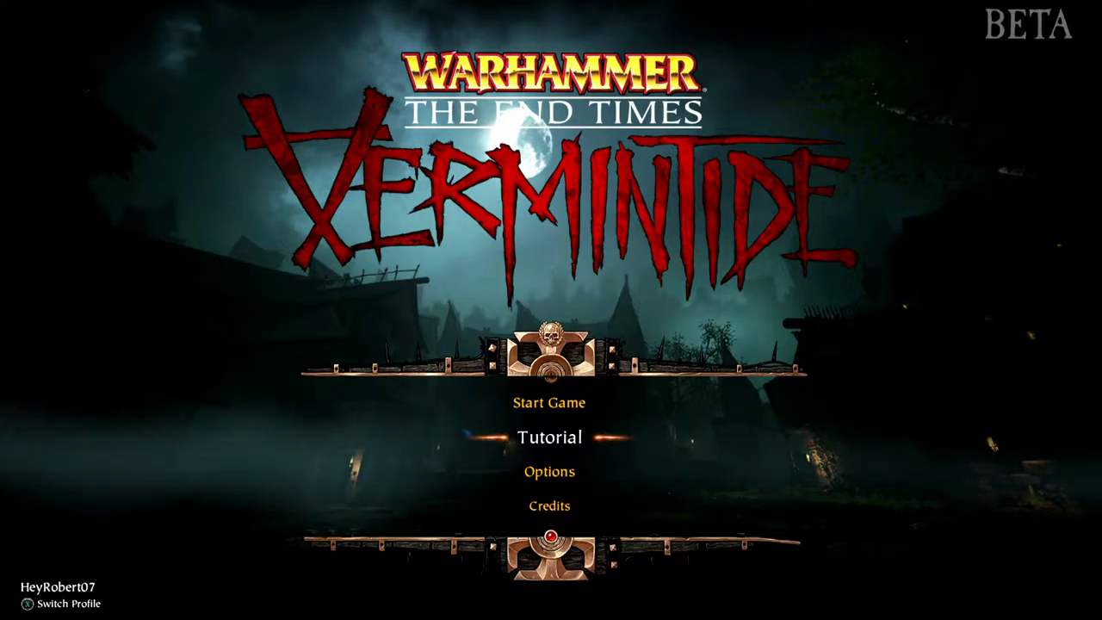
key(Return)
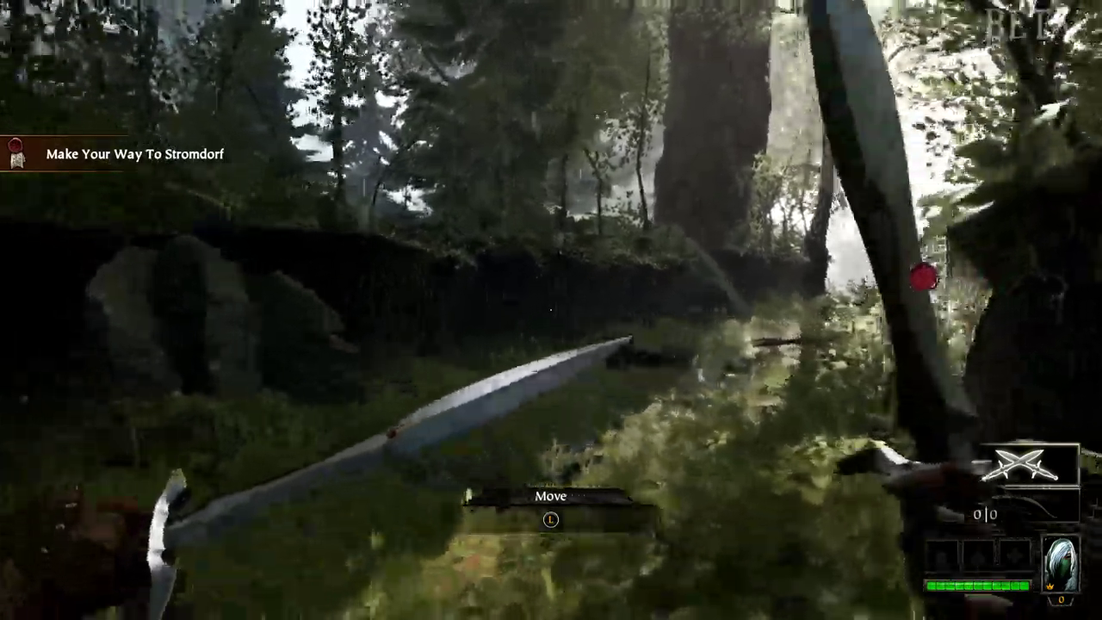
key(w)
key(w)
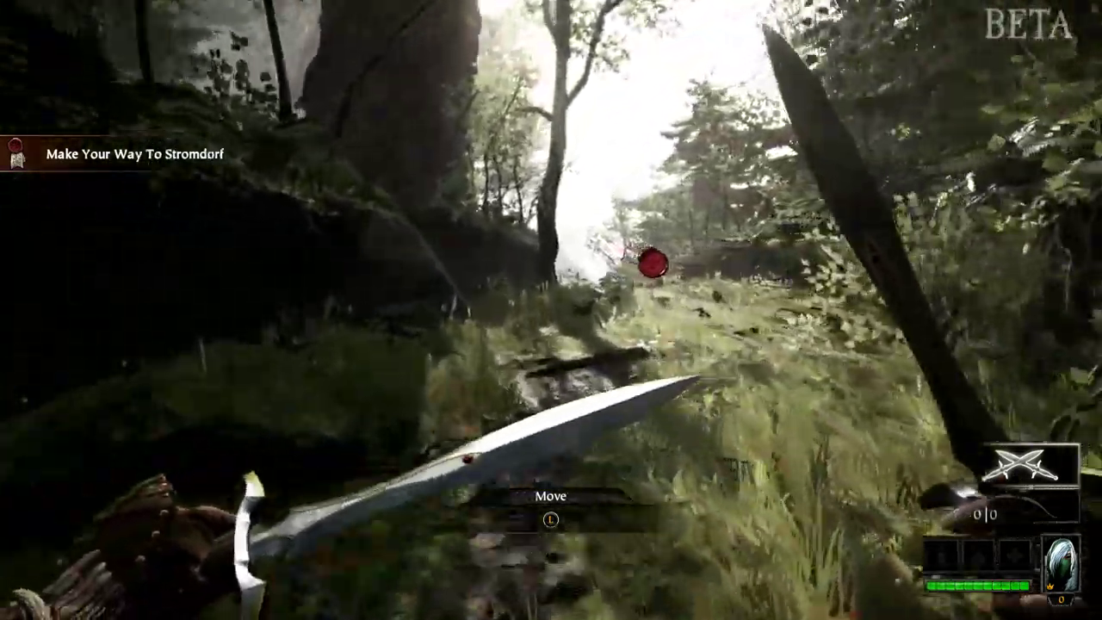
key(w)
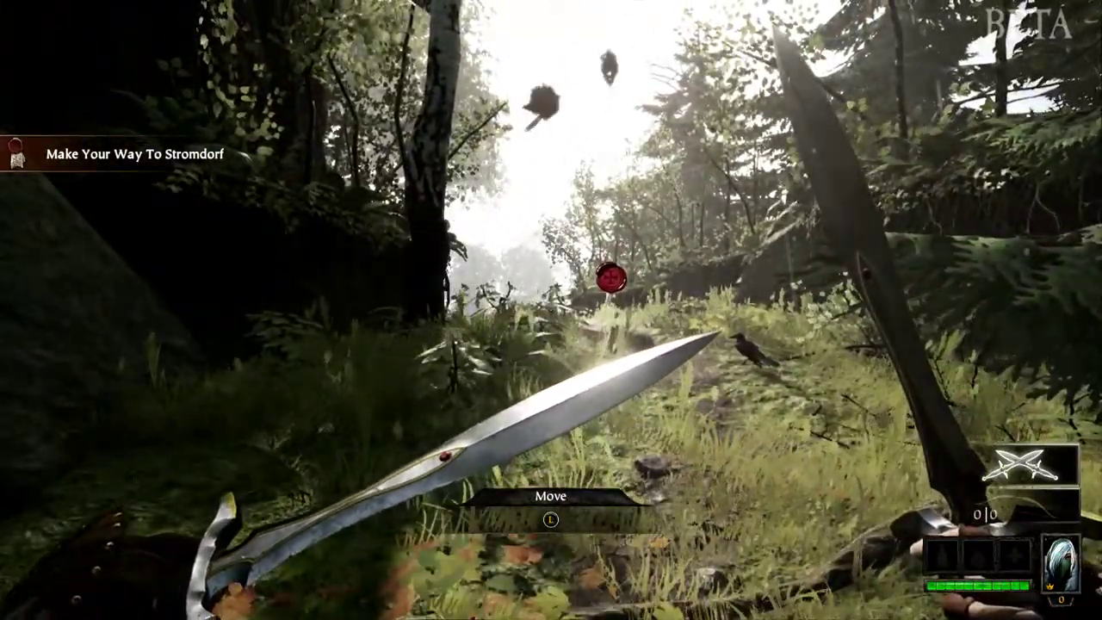
key(w)
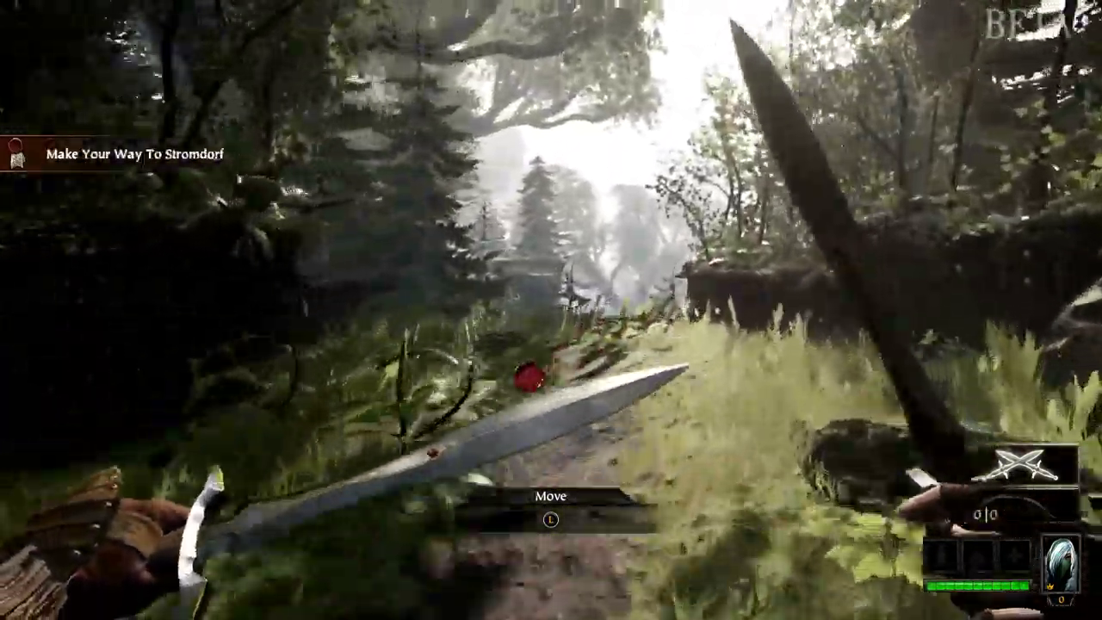
key(w)
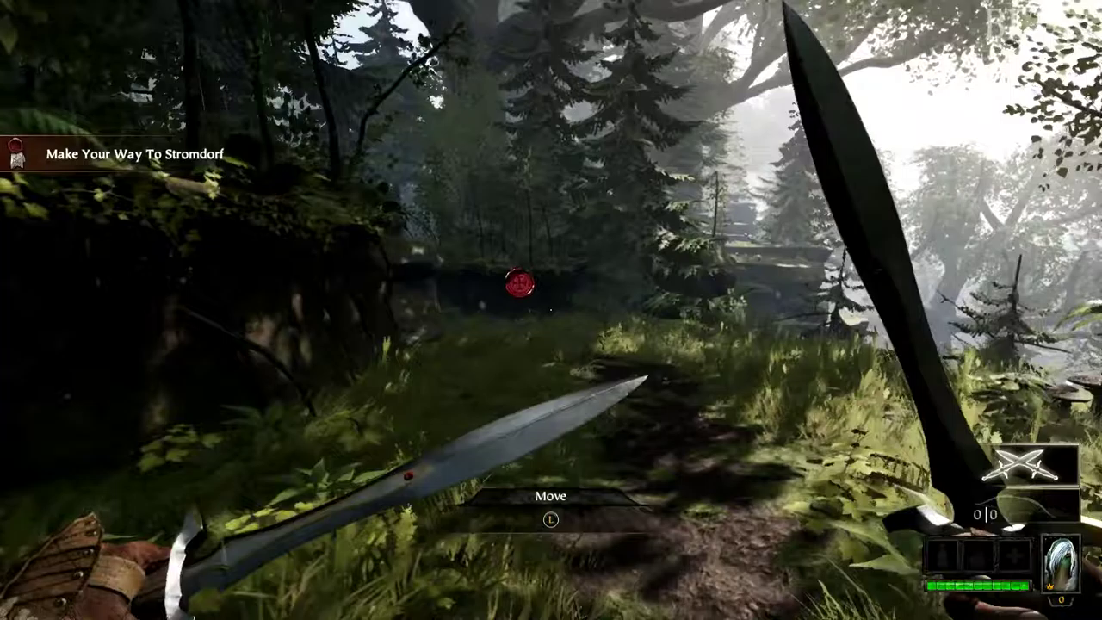
key(w)
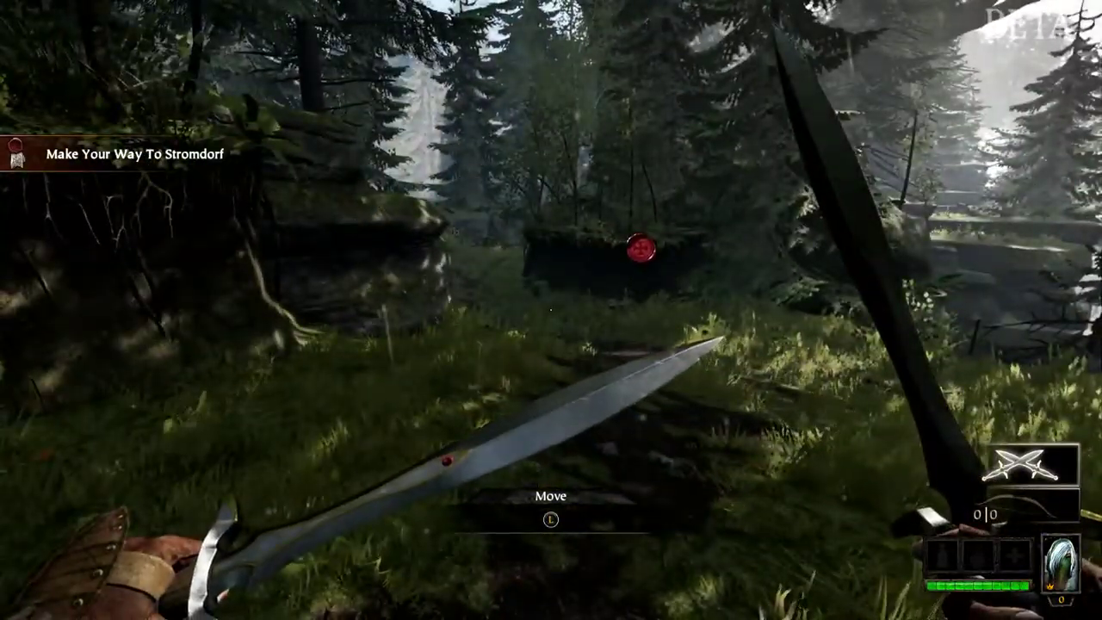
key(w)
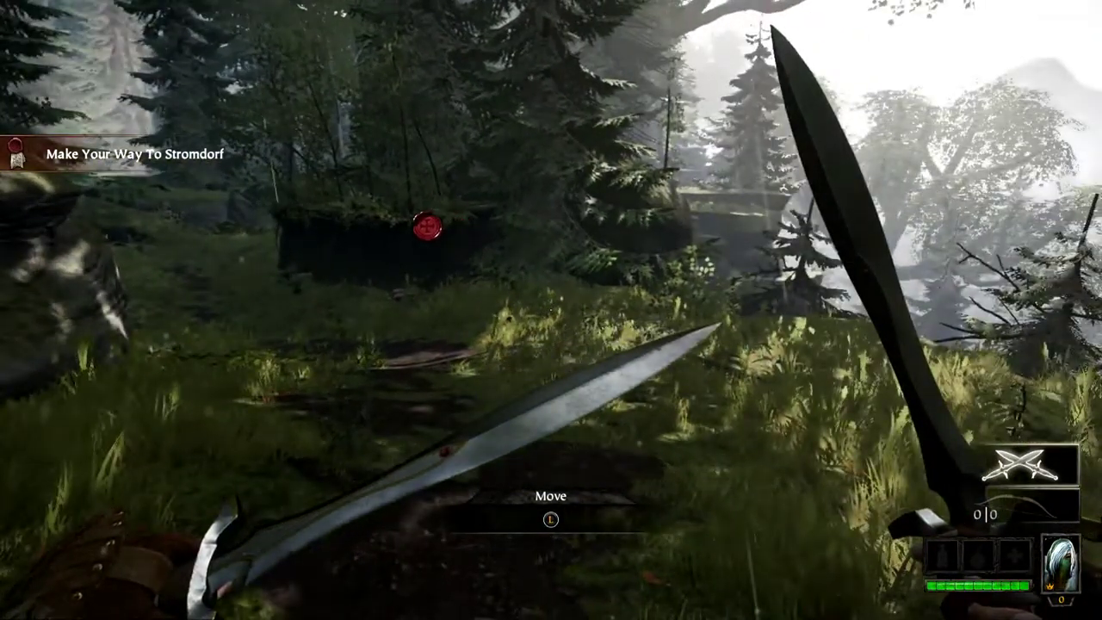
key(w)
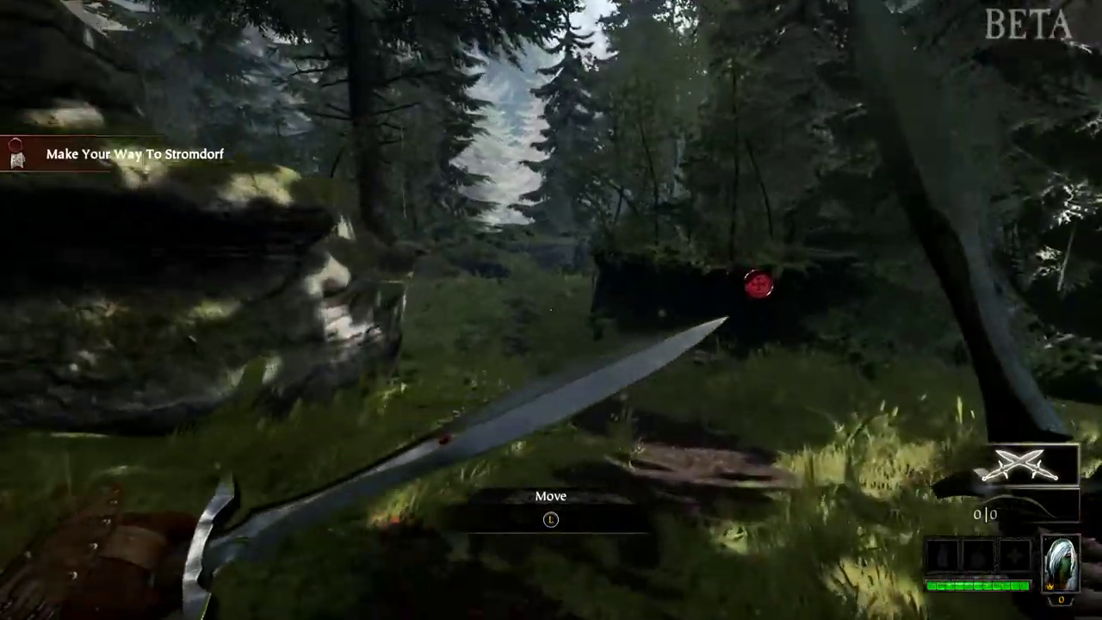
key(w)
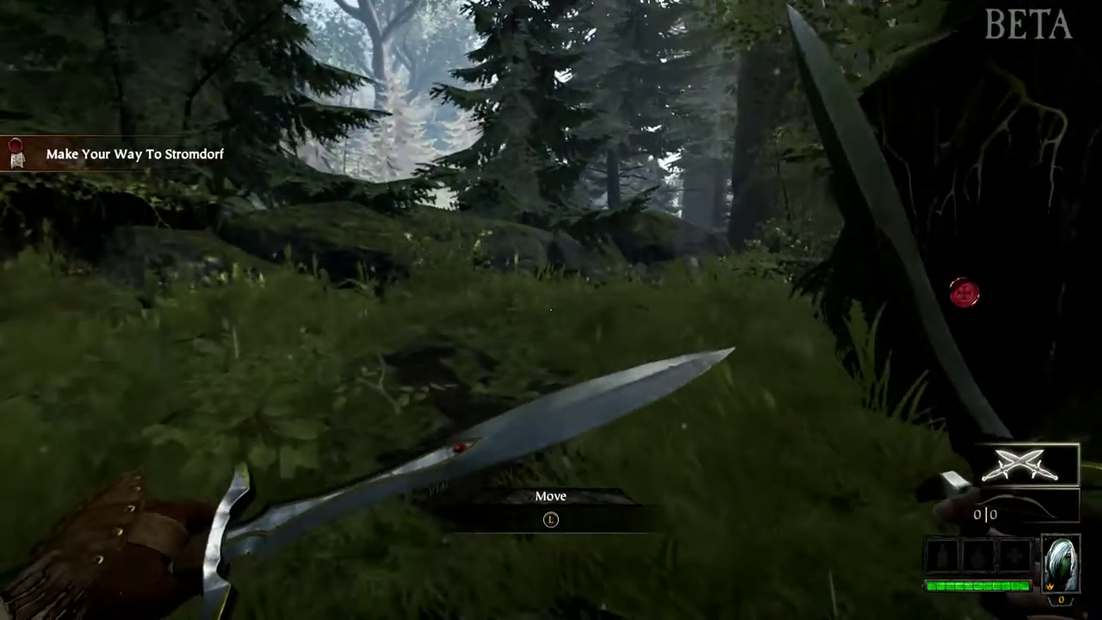
key(w)
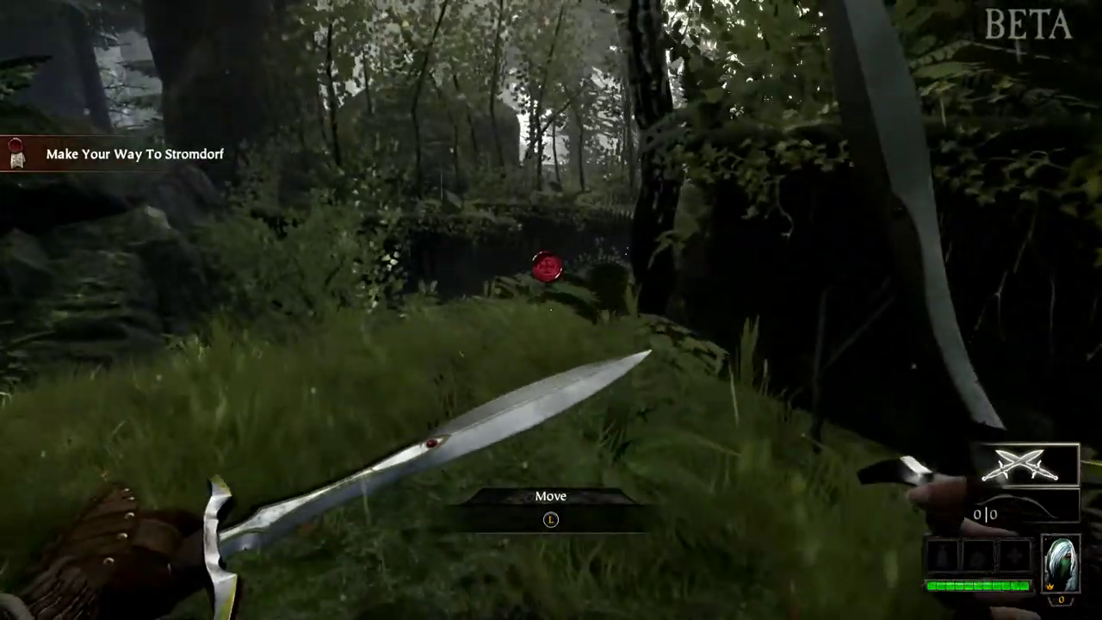
key(w)
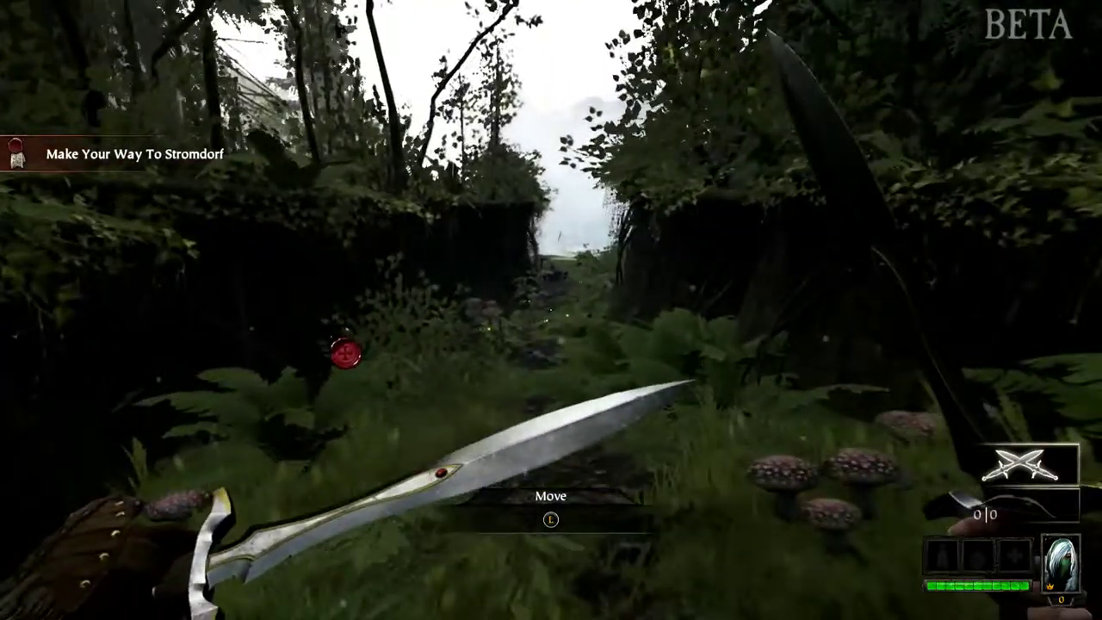
key(w)
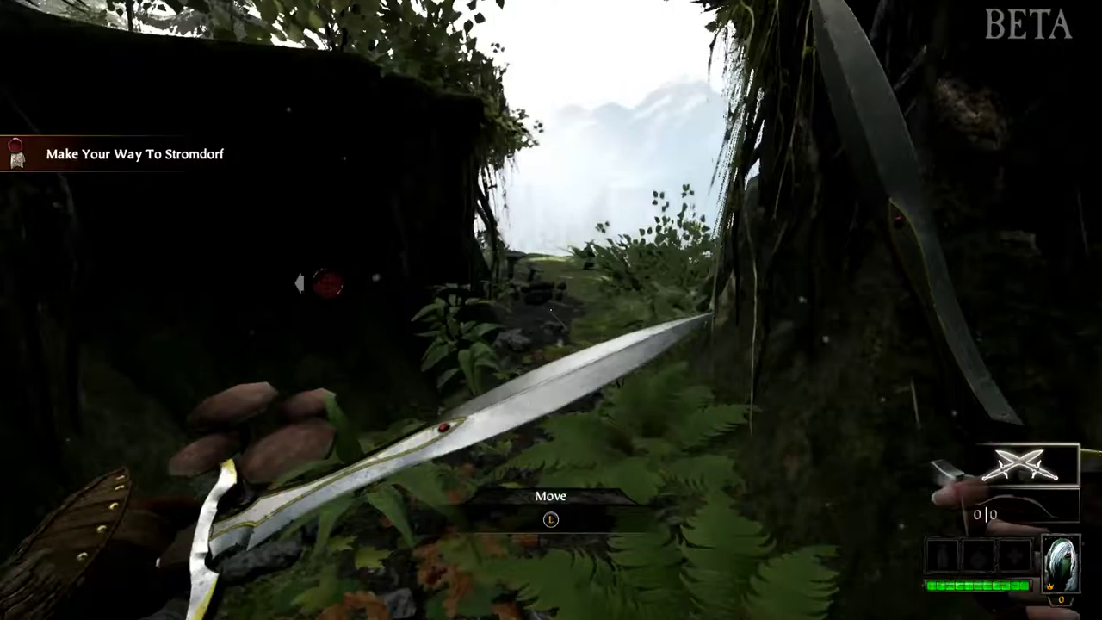
key(w)
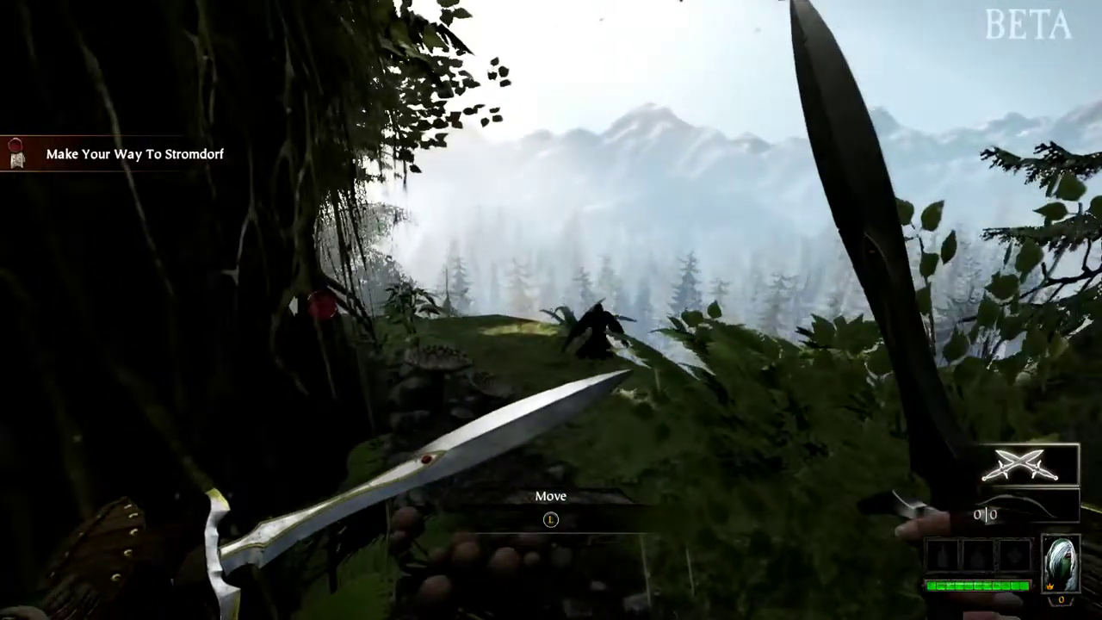
key(w)
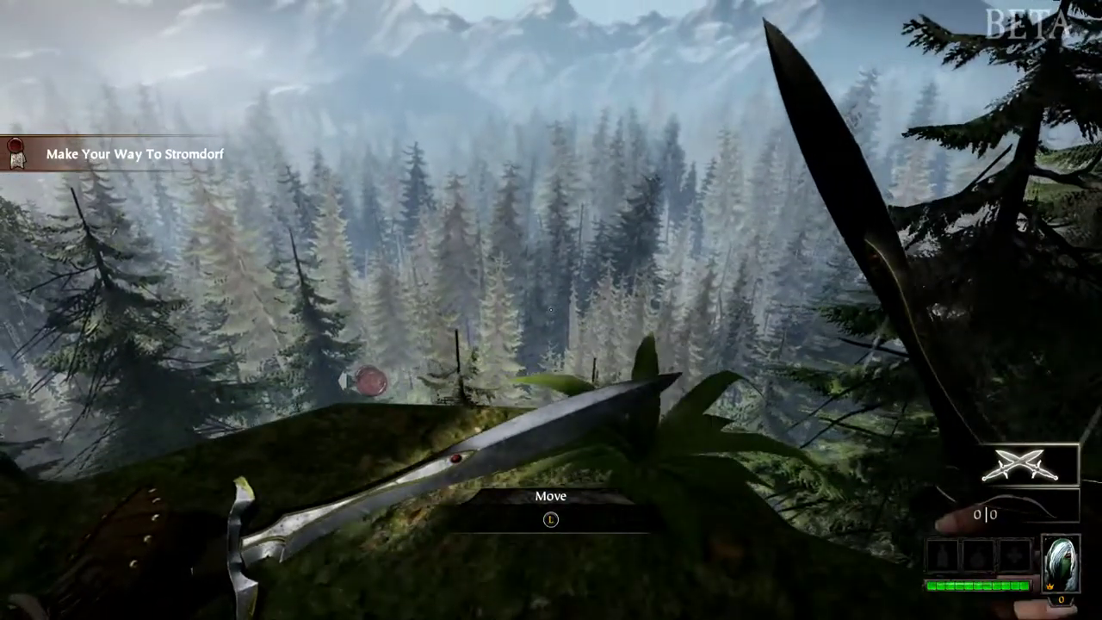
key(w)
key(w)
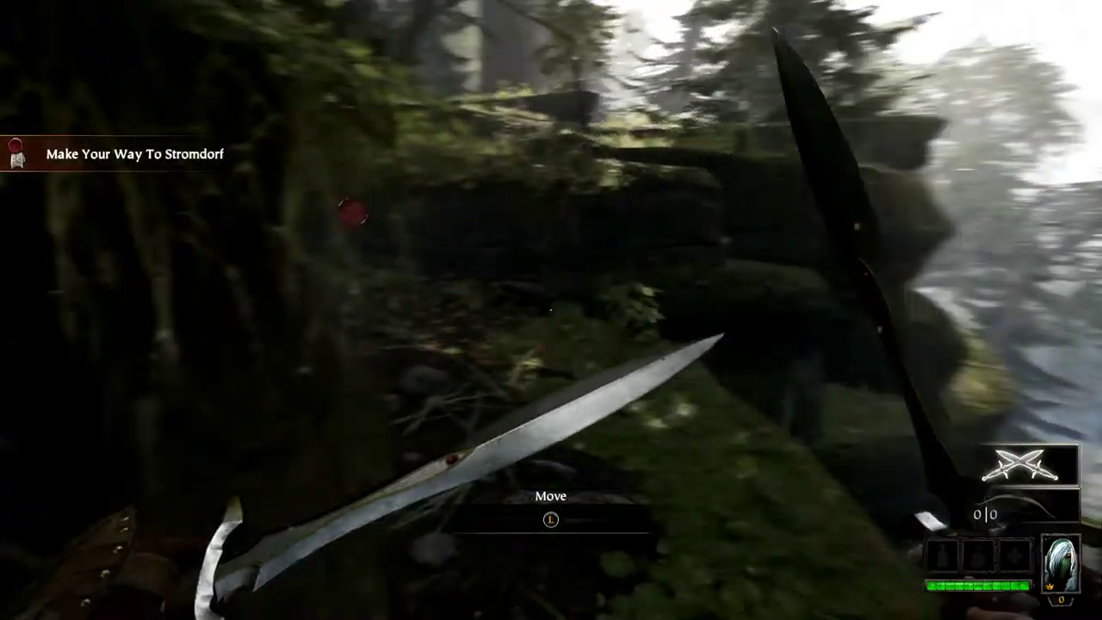
key(w)
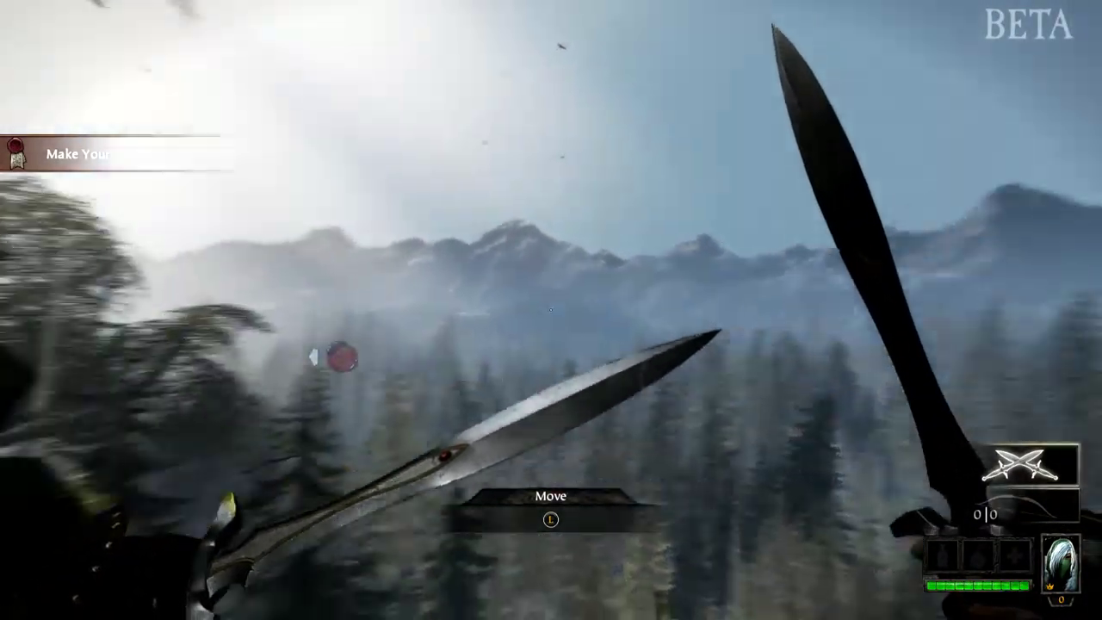
key(w)
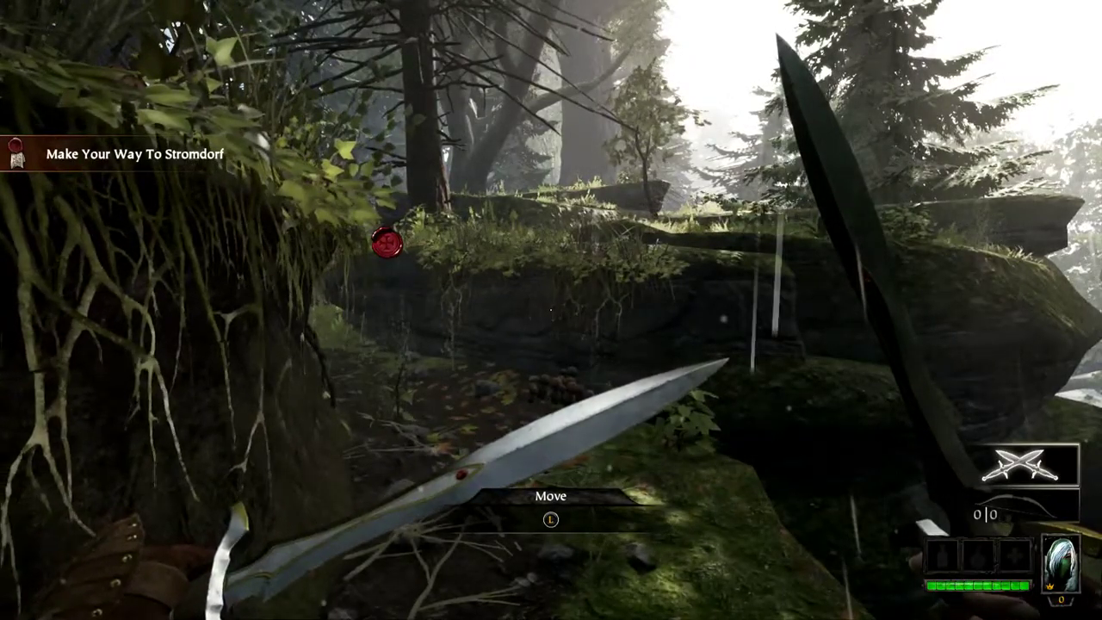
key(w)
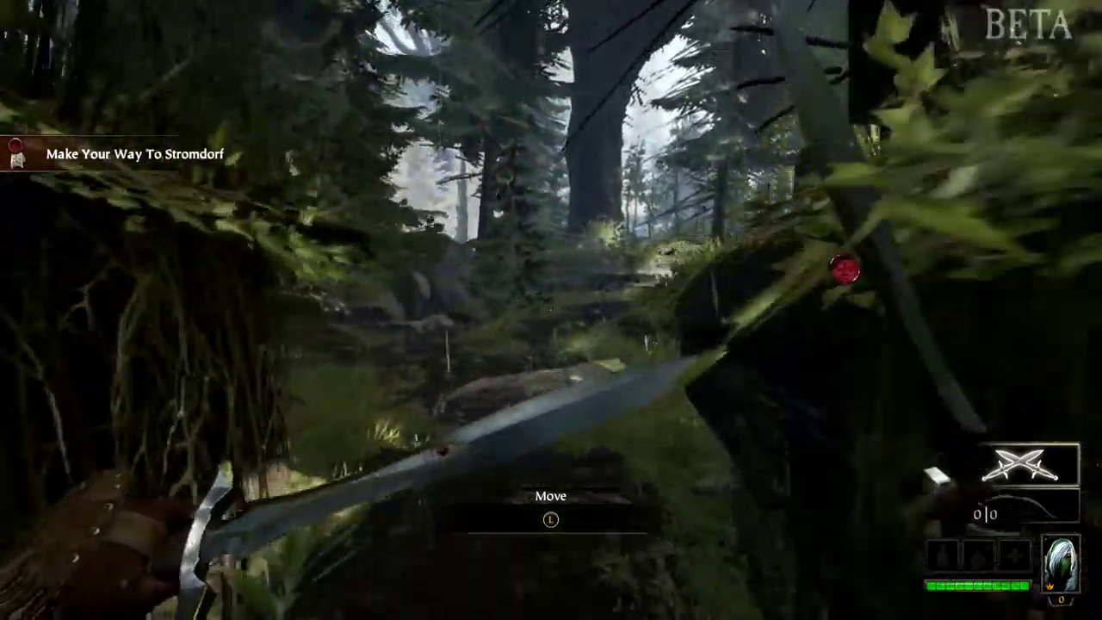
key(w)
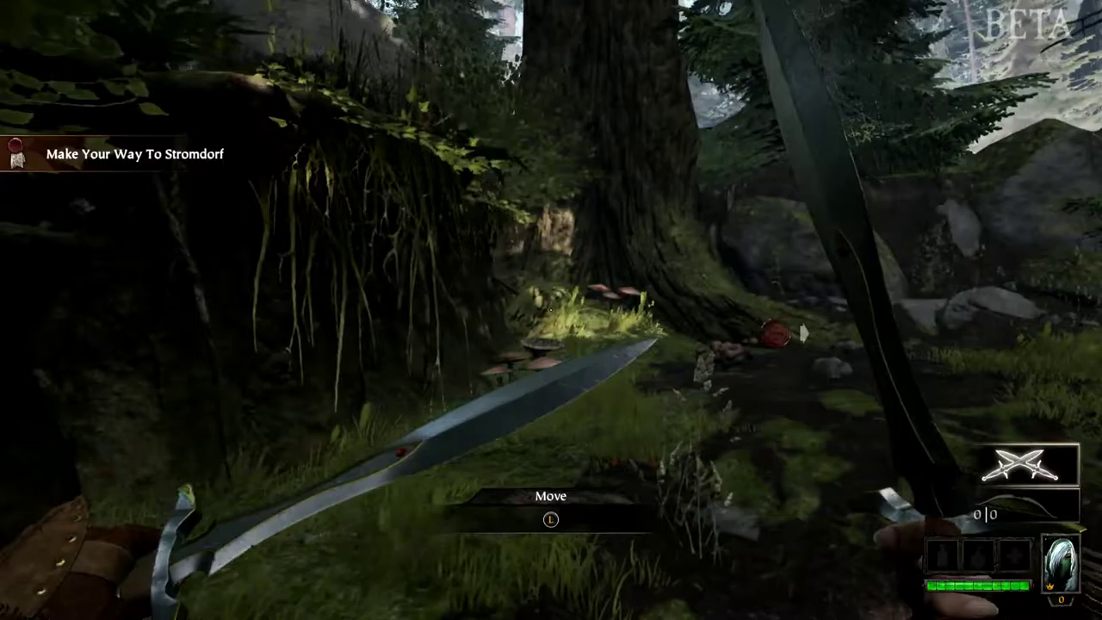
key(w)
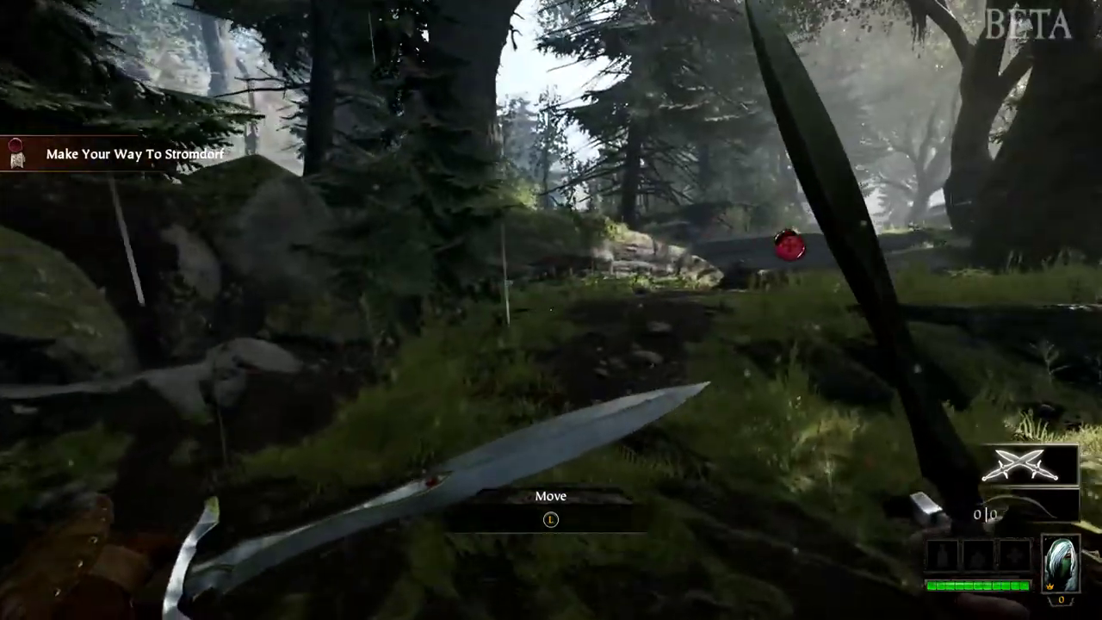
key(w)
key(w)
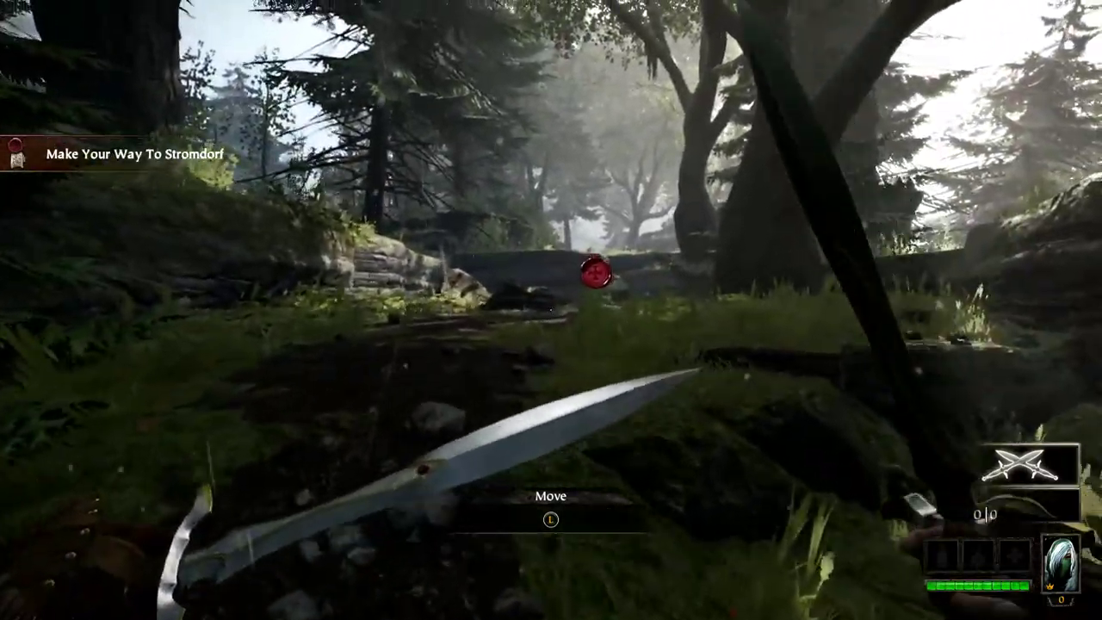
key(w)
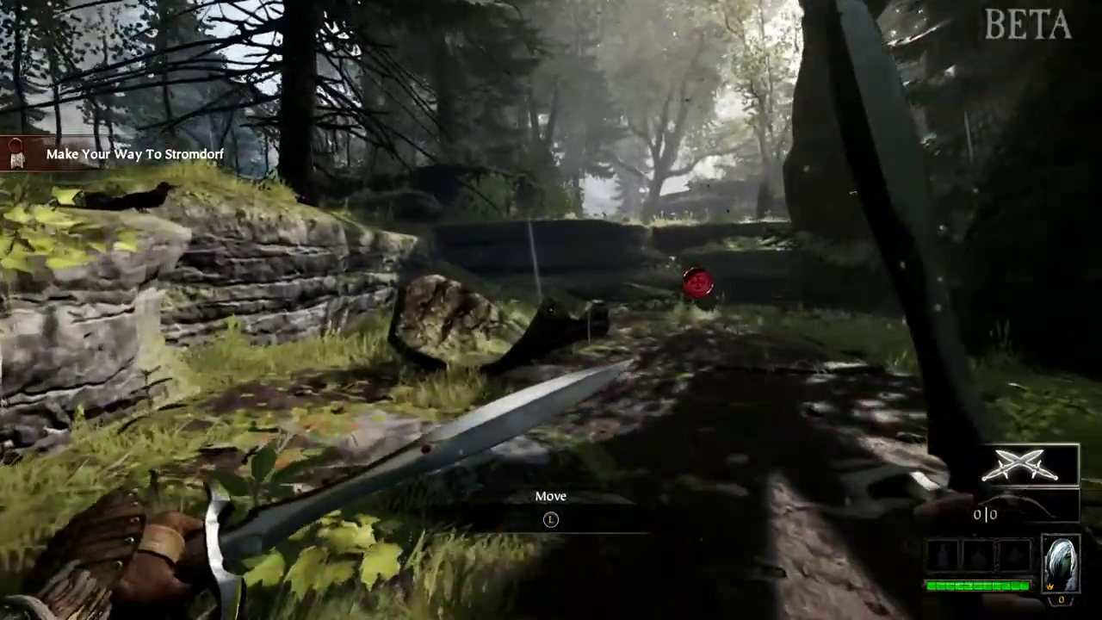
key(w)
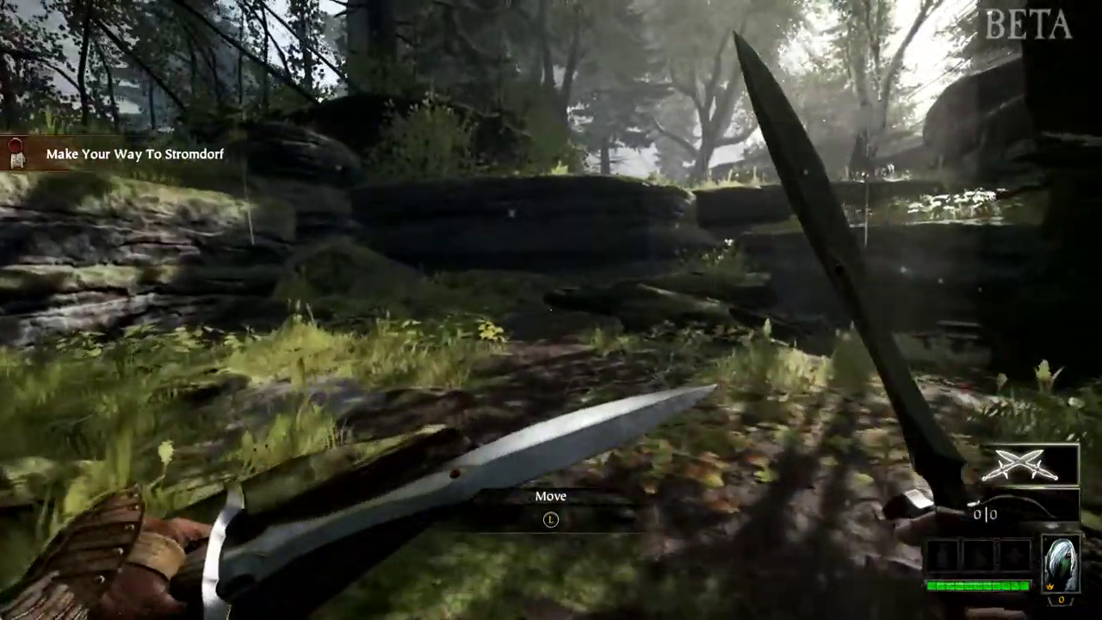
key(w)
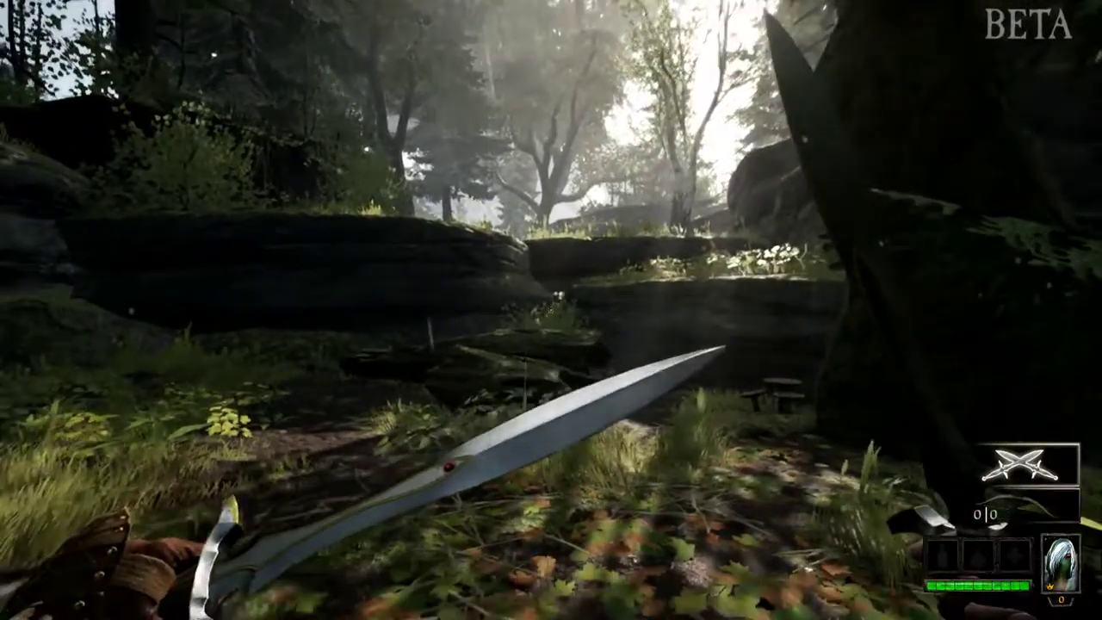
key(w)
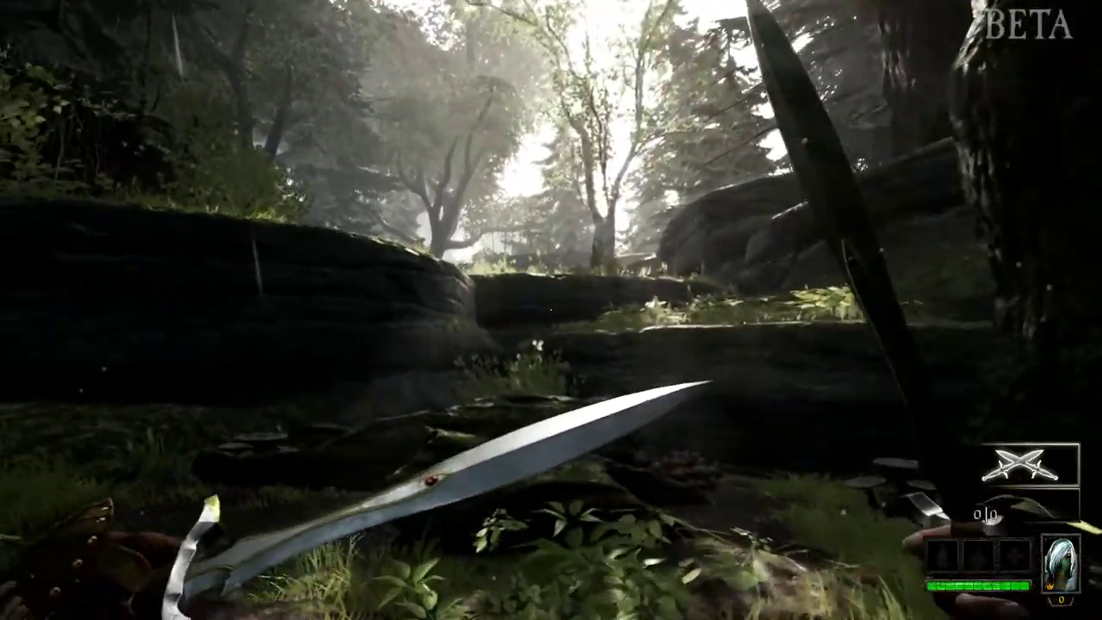
key(w)
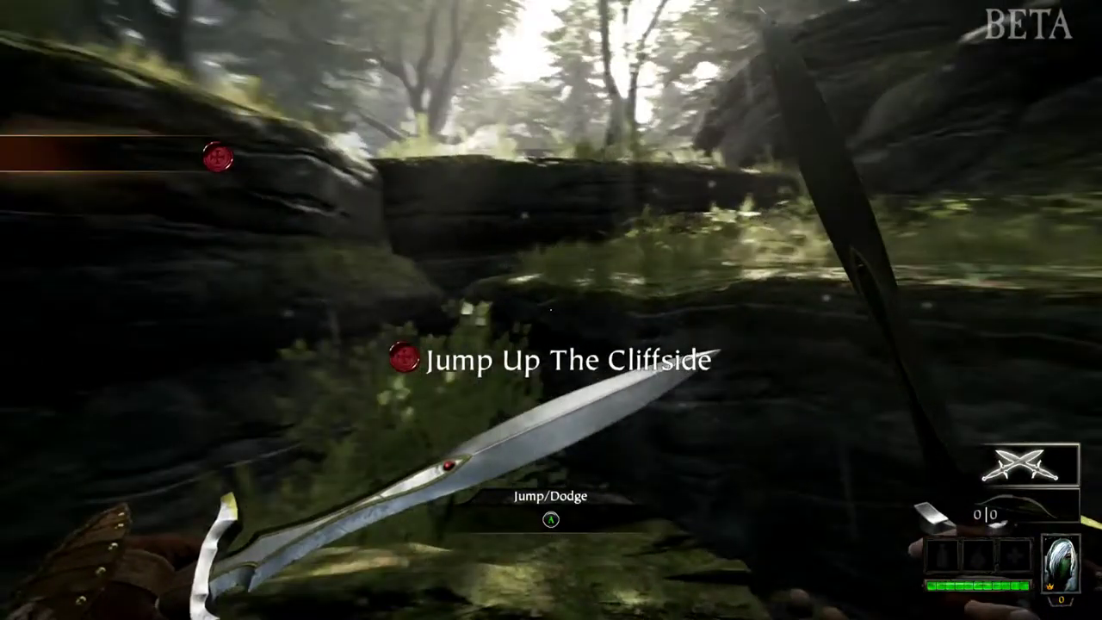
key(w)
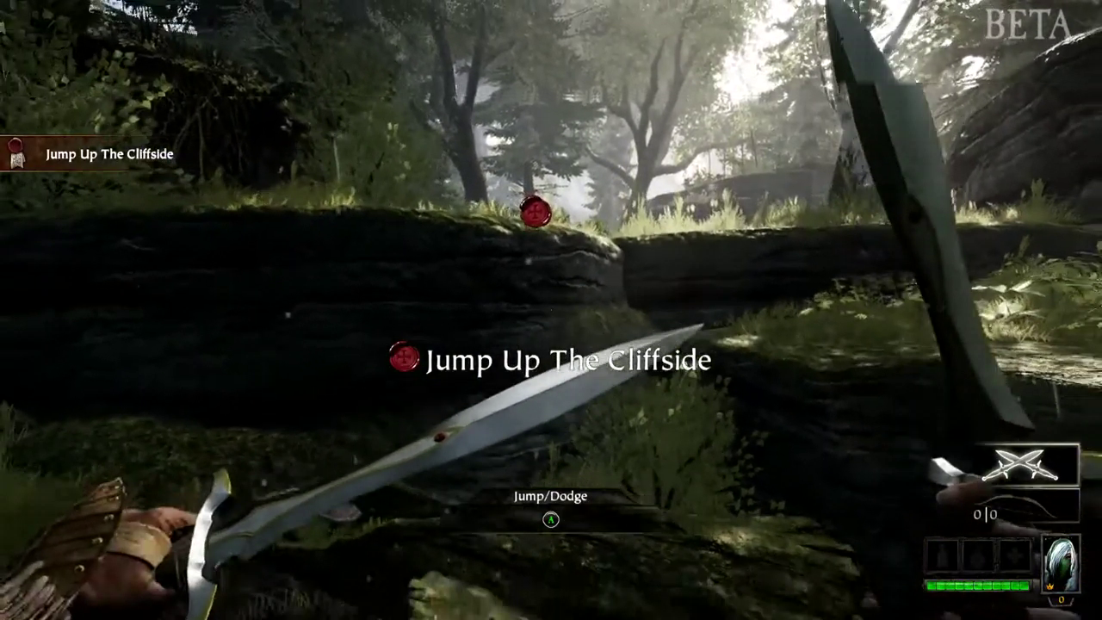